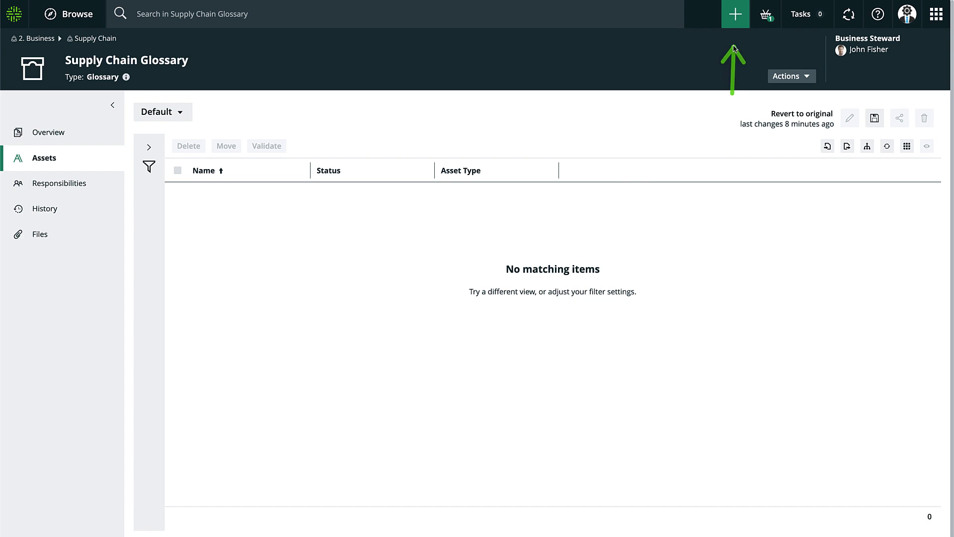
# Create a Business Term named 'Defective Goods Inventory' in the Supply Chain Glossary.
pyautogui.click(730, 20)
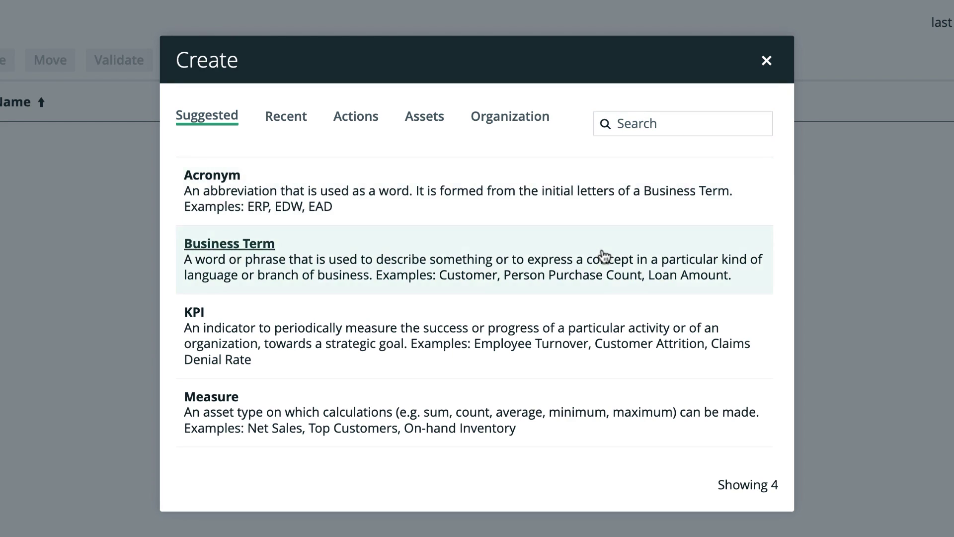
pyautogui.click(602, 255)
pyautogui.click(580, 254)
pyautogui.write('Defect')
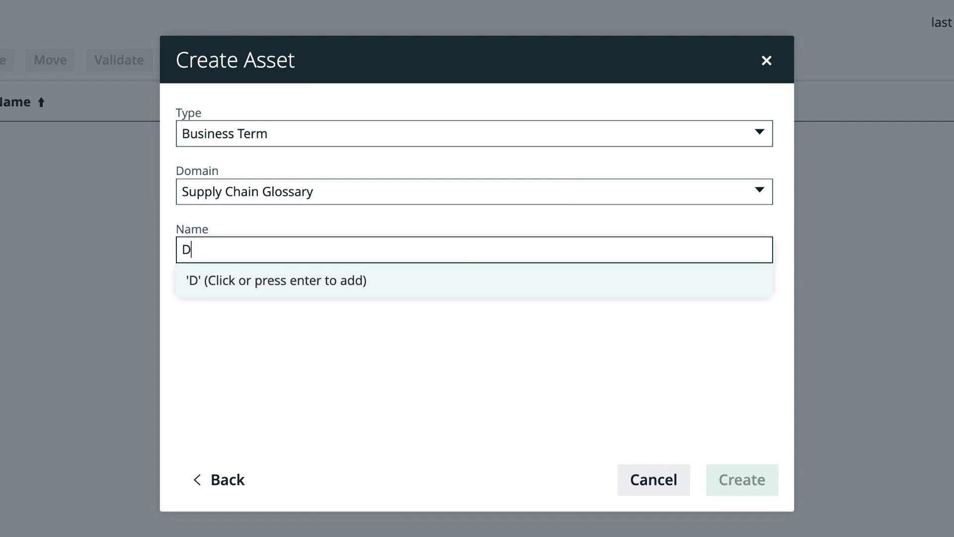
pyautogui.write('ive Goods Invento')
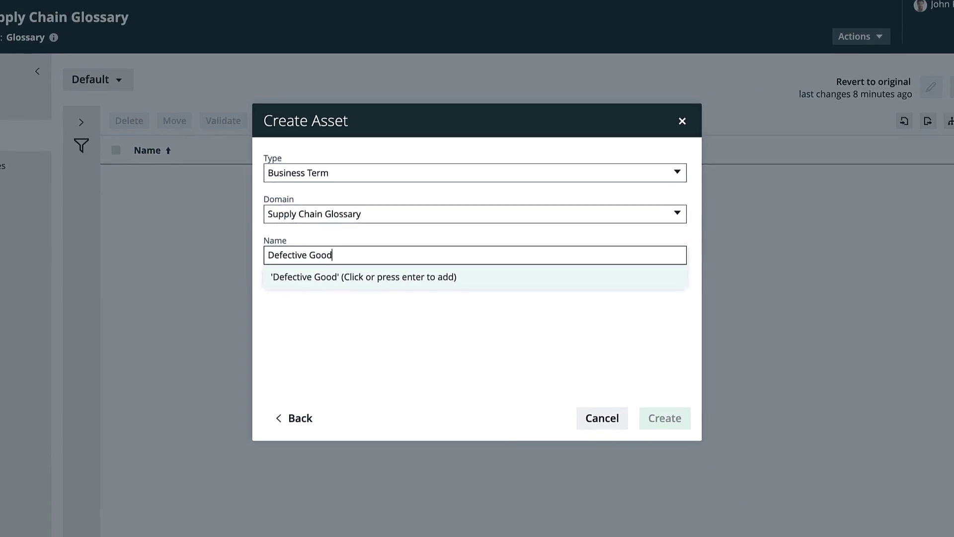
pyautogui.write('ry')
pyautogui.press('Return')
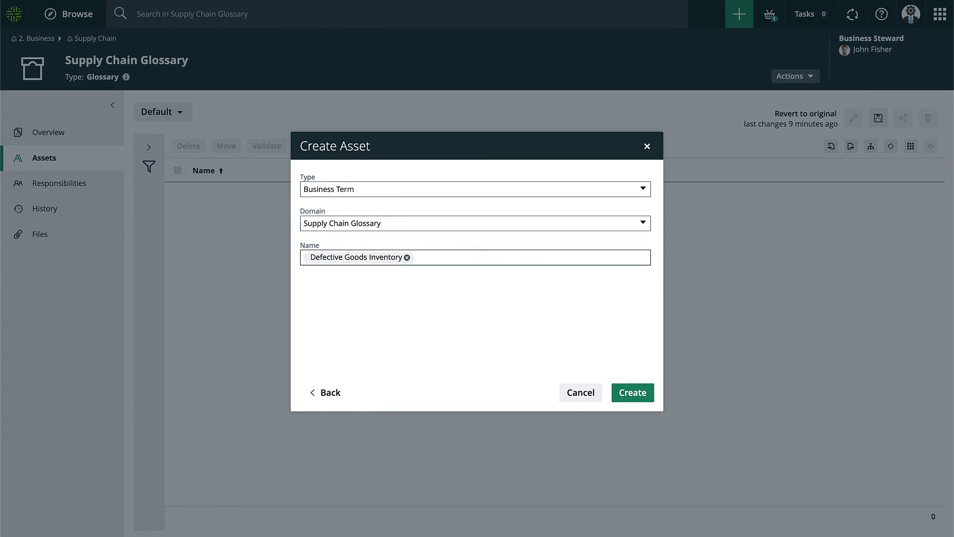
pyautogui.click(625, 391)
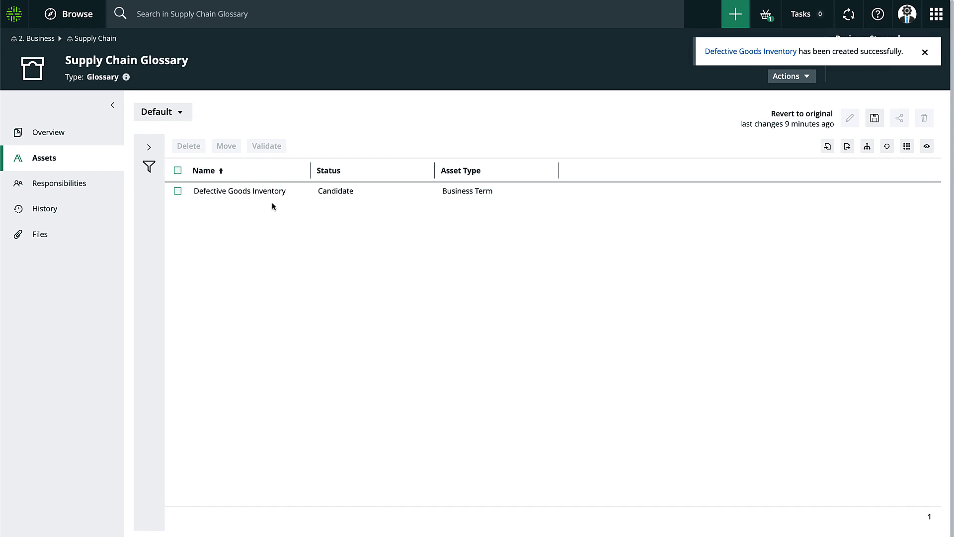
# Save a Definition on Defective Goods Inventory covering returned, damaged or freight-claim items.
pyautogui.click(231, 191)
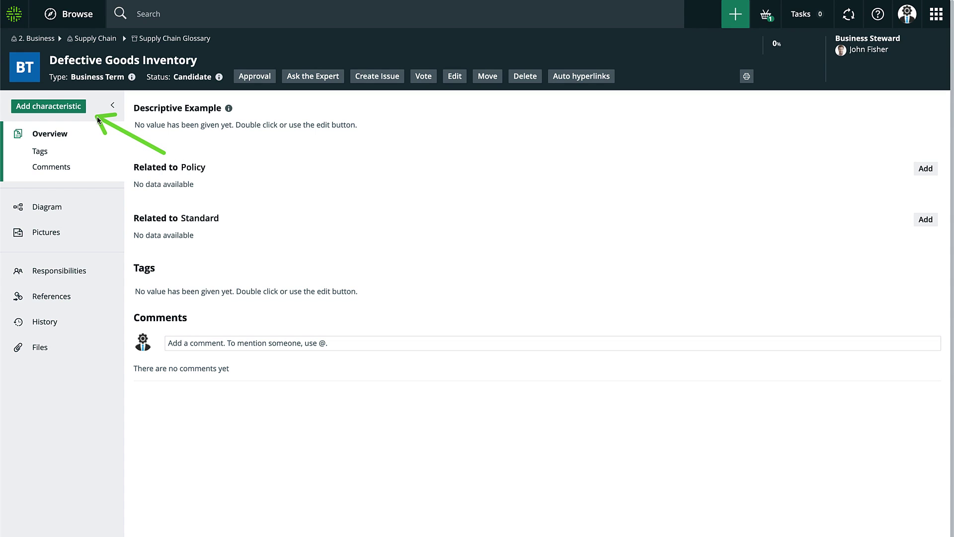
pyautogui.click(68, 107)
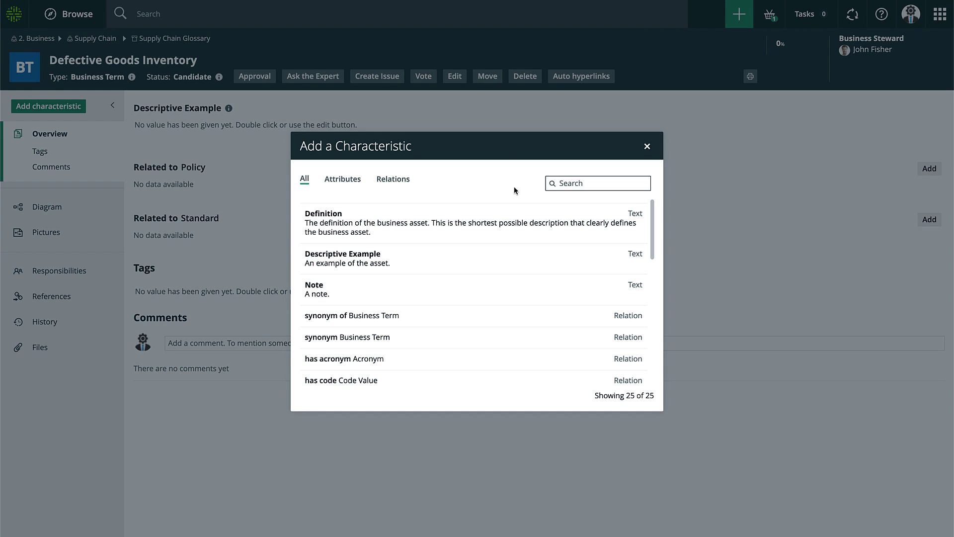
pyautogui.click(473, 223)
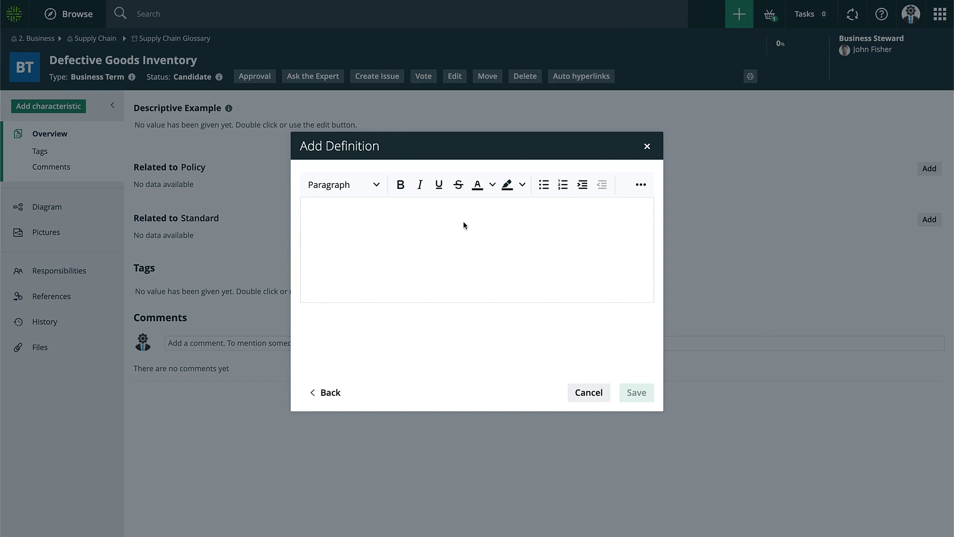
pyautogui.write('Those items that have been returned, have been delivered damaged and have a freight claim outstanding, or have been damaged in some way during warehouse handling.')
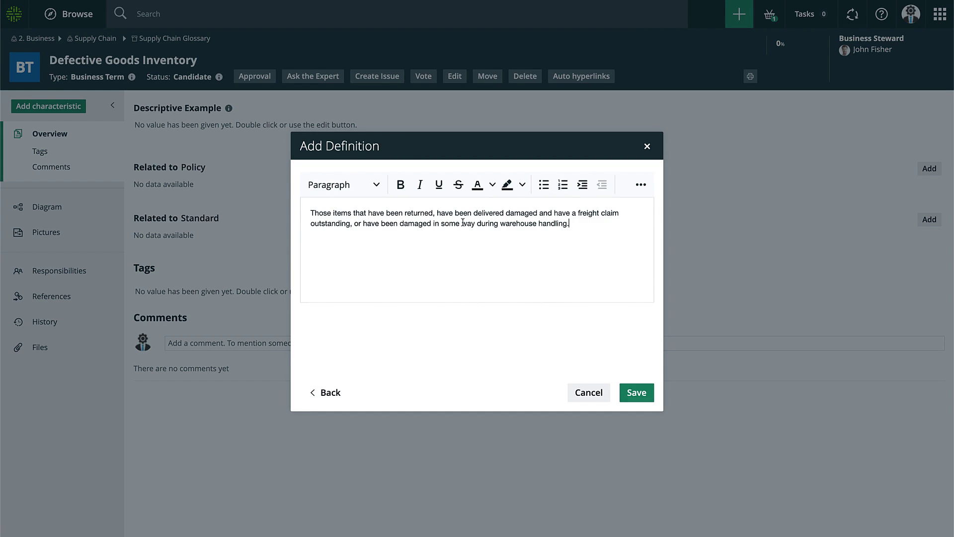
pyautogui.click(639, 400)
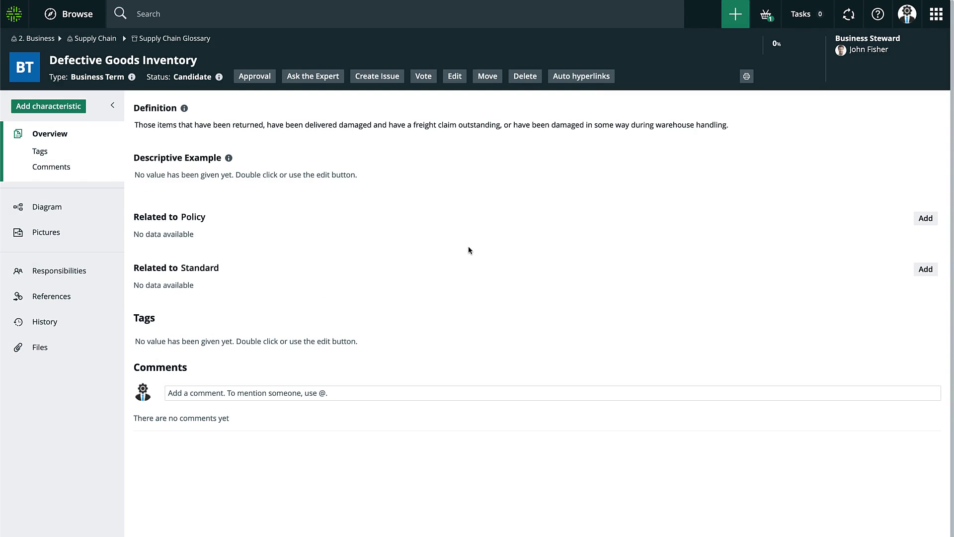
pyautogui.click(200, 38)
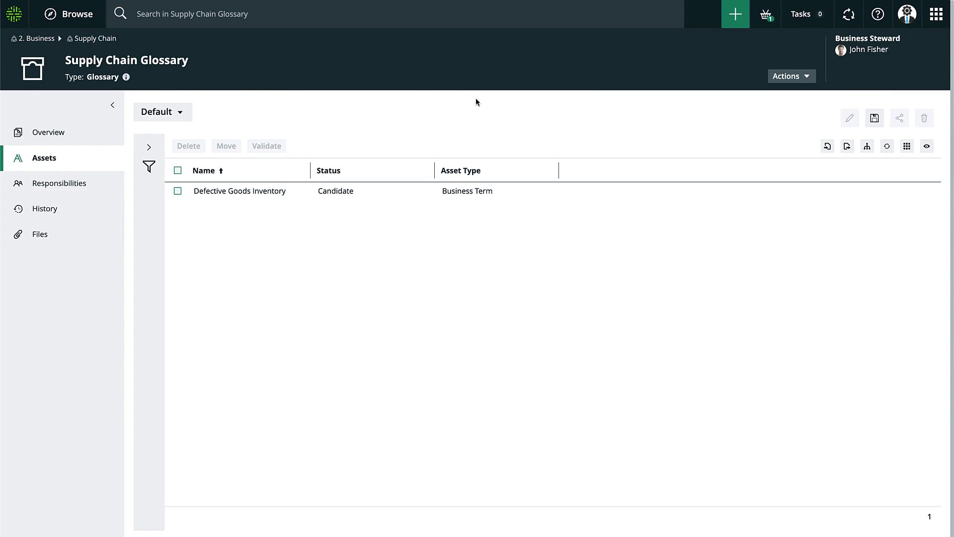
# Export the glossary's assets to Supply Chain Glossary.xlsx, including characteristics needed for reimport.
pyautogui.click(762, 153)
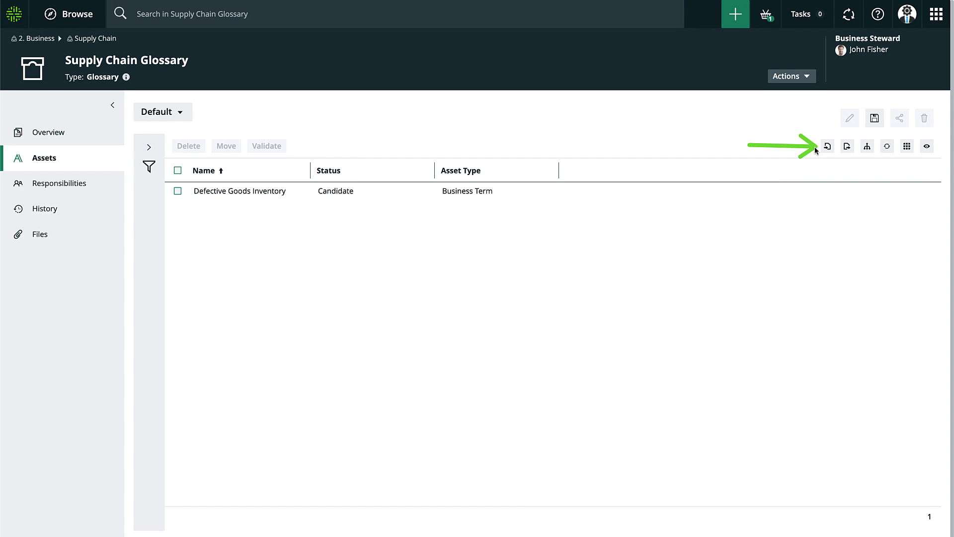
pyautogui.click(852, 148)
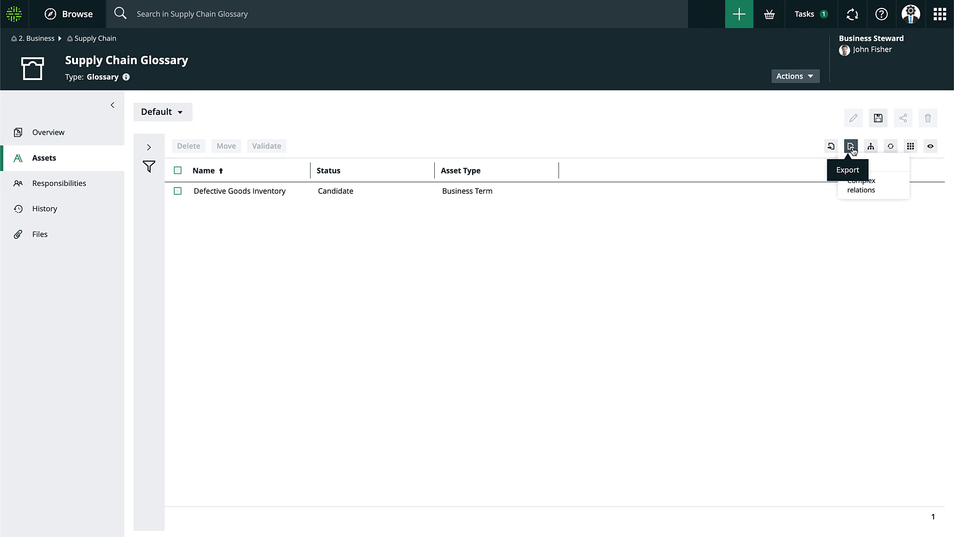
pyautogui.click(876, 165)
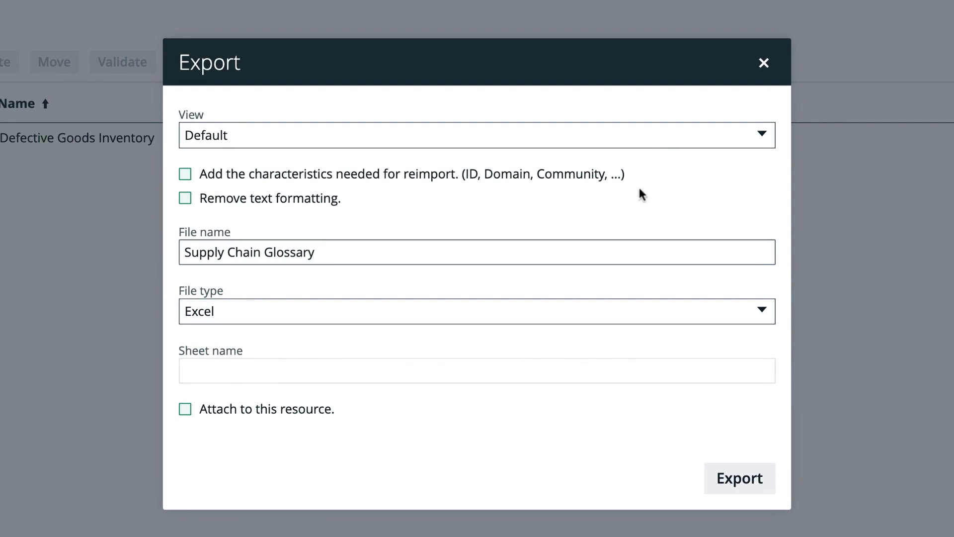
pyautogui.click(185, 175)
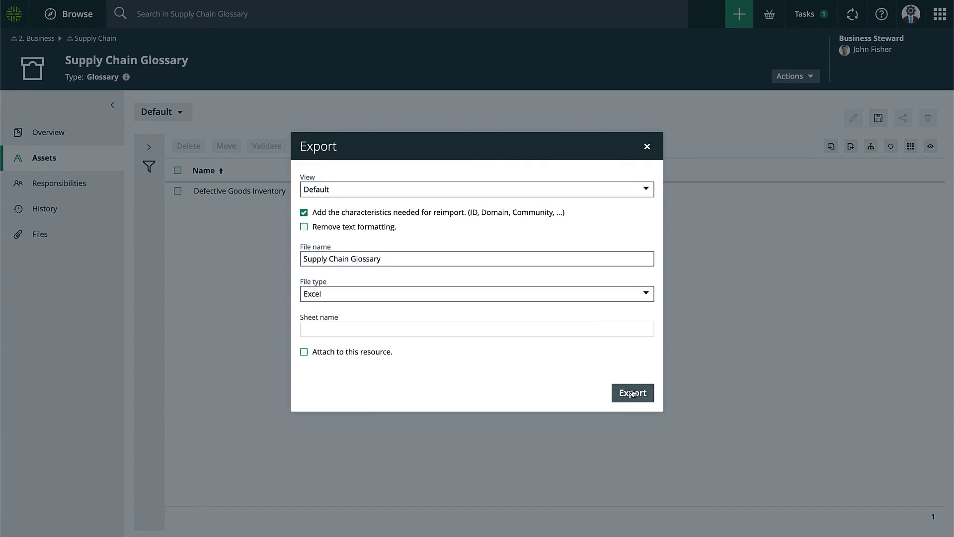
pyautogui.click(740, 479)
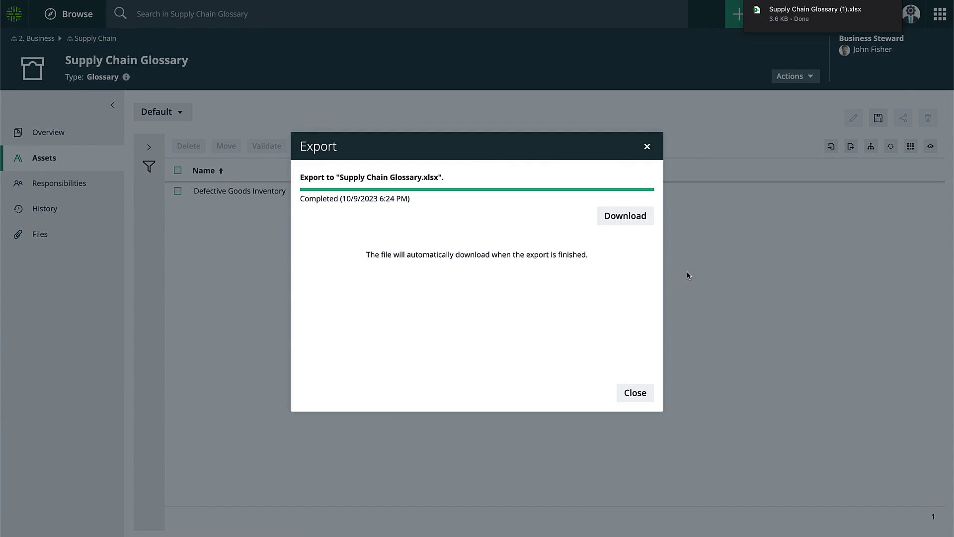
pyautogui.click(647, 146)
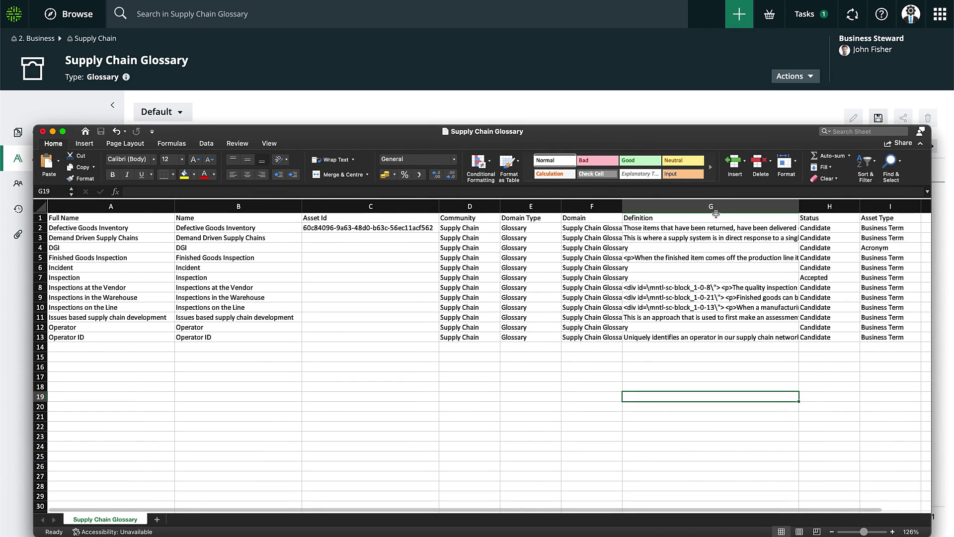
# Close the Excel workbook listing the 12 assets and return to Collibra.
pyautogui.click(303, 111)
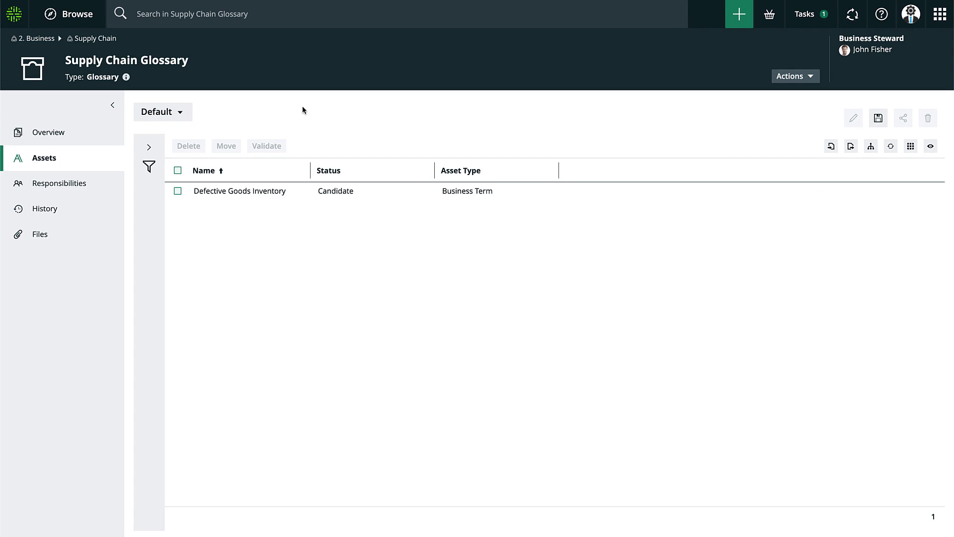
# Upload Supply Chain Glossary (1).csv for asset import and advance to column mapping.
pyautogui.click(831, 146)
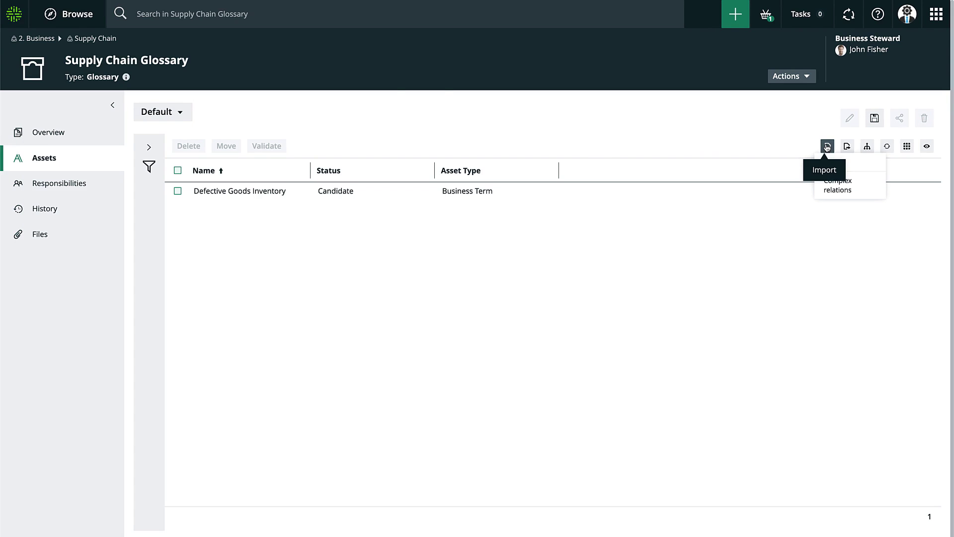
pyautogui.click(857, 160)
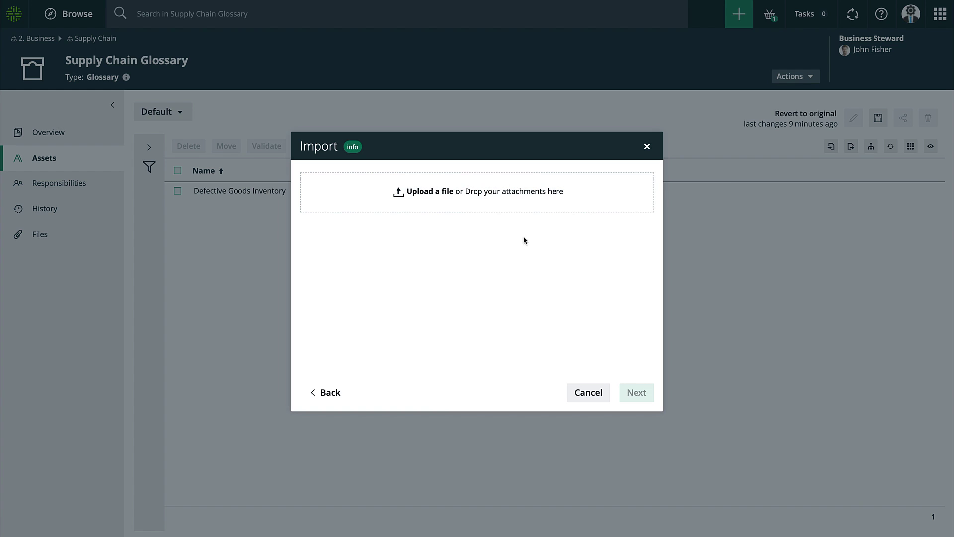
pyautogui.click(500, 199)
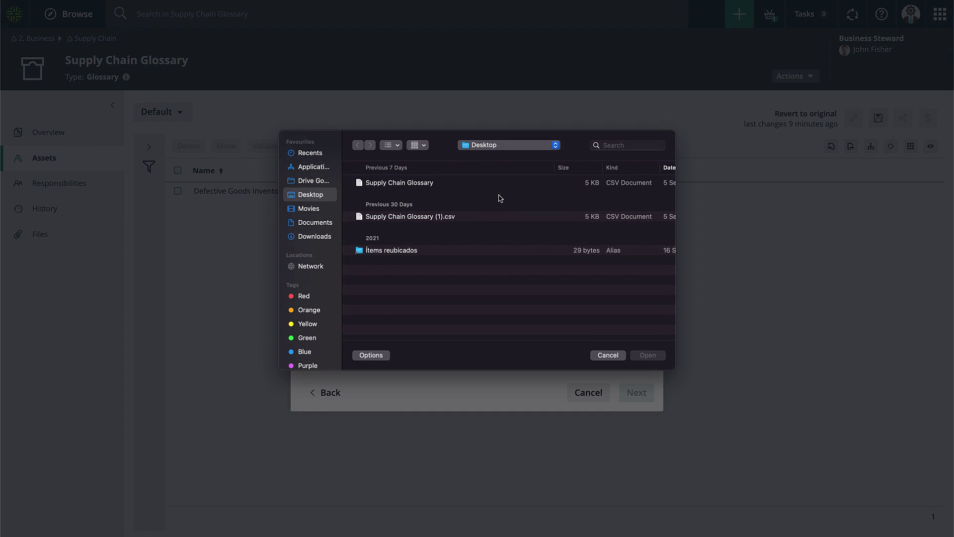
pyautogui.click(485, 216)
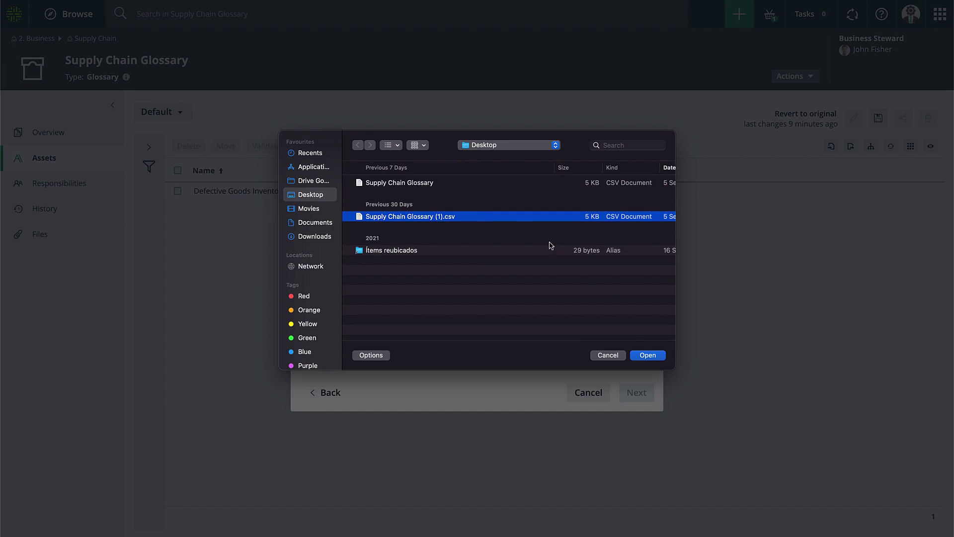
pyautogui.click(648, 355)
pyautogui.click(637, 394)
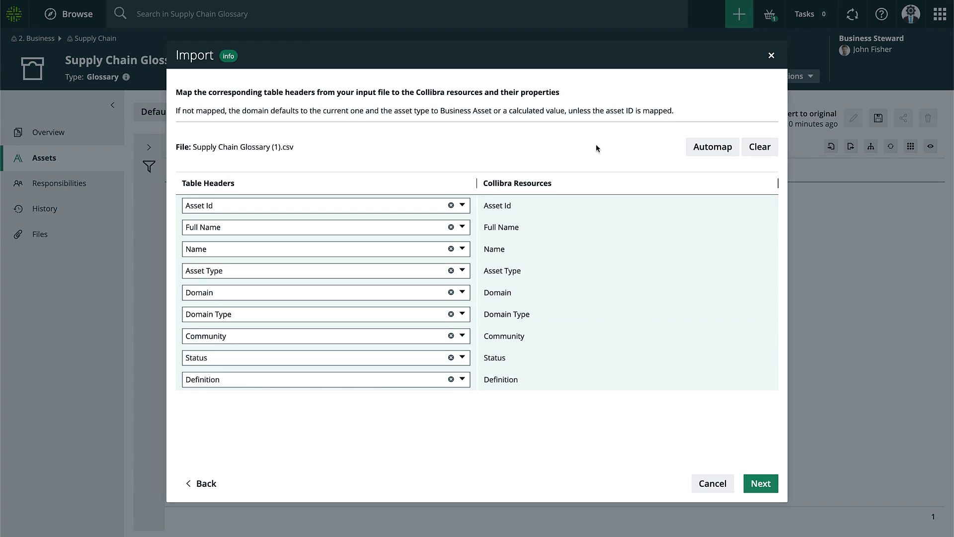
# Keep Asset Id and all nine headers mapped to identically named resources and continue.
pyautogui.click(466, 207)
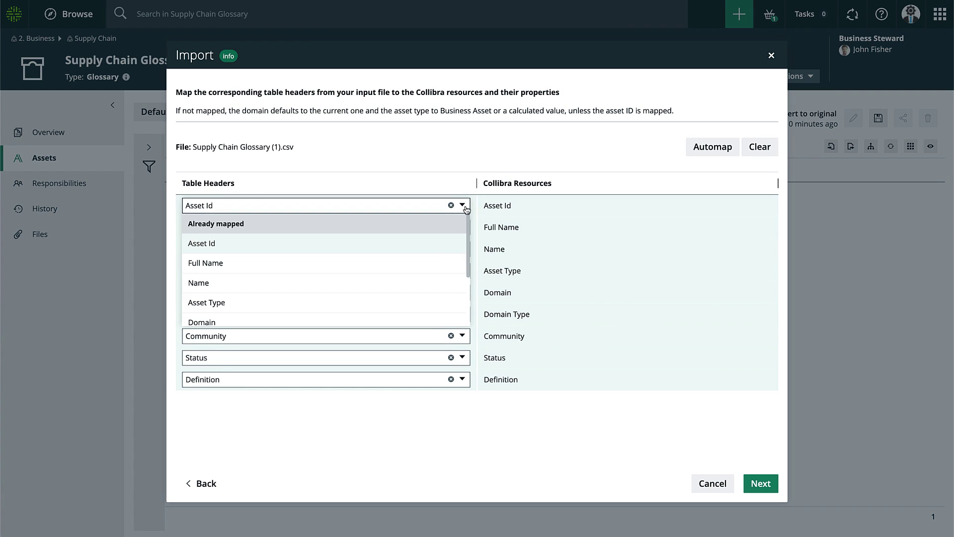
pyautogui.click(474, 149)
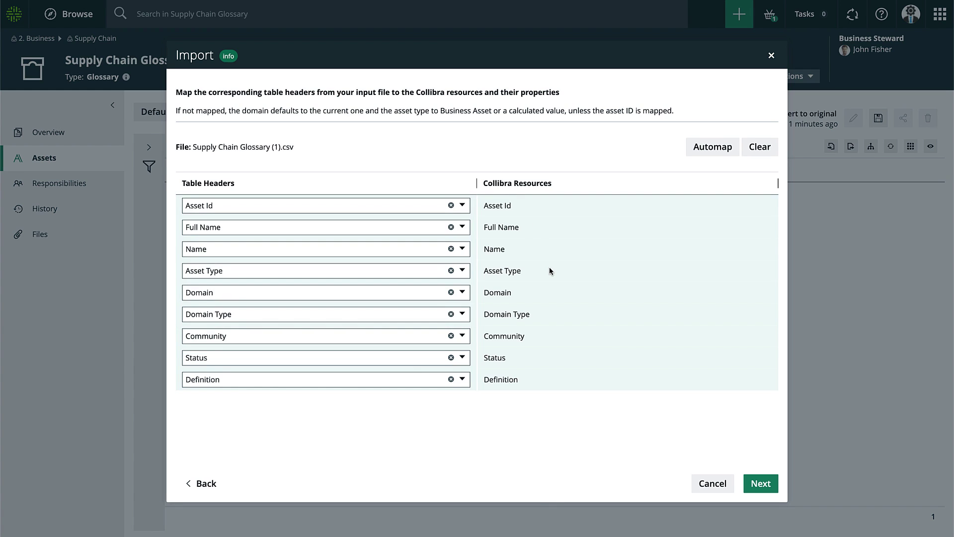
pyautogui.click(758, 479)
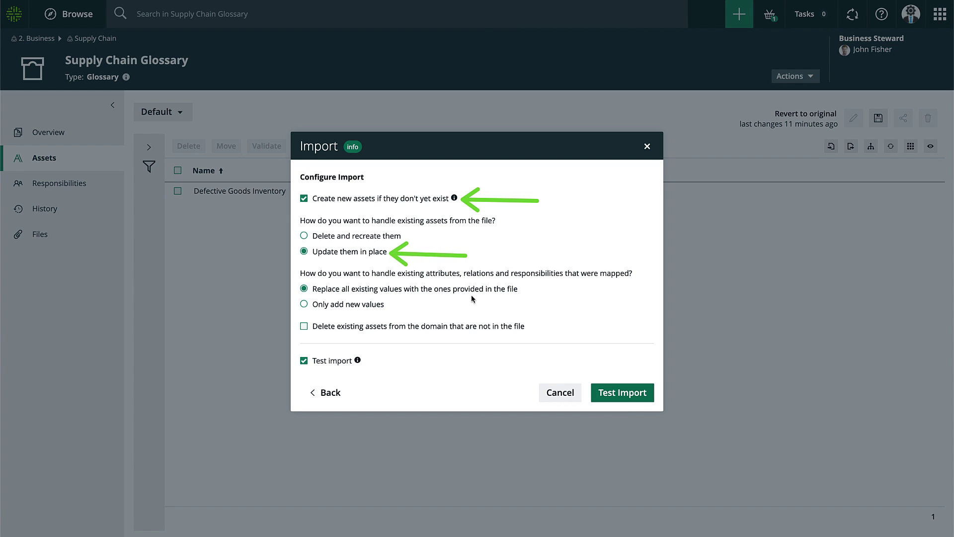
# Run the test import (11 assets, 7 attributes added), then run the actual import.
pyautogui.moveTo(577, 299); pyautogui.dragTo(525, 293)
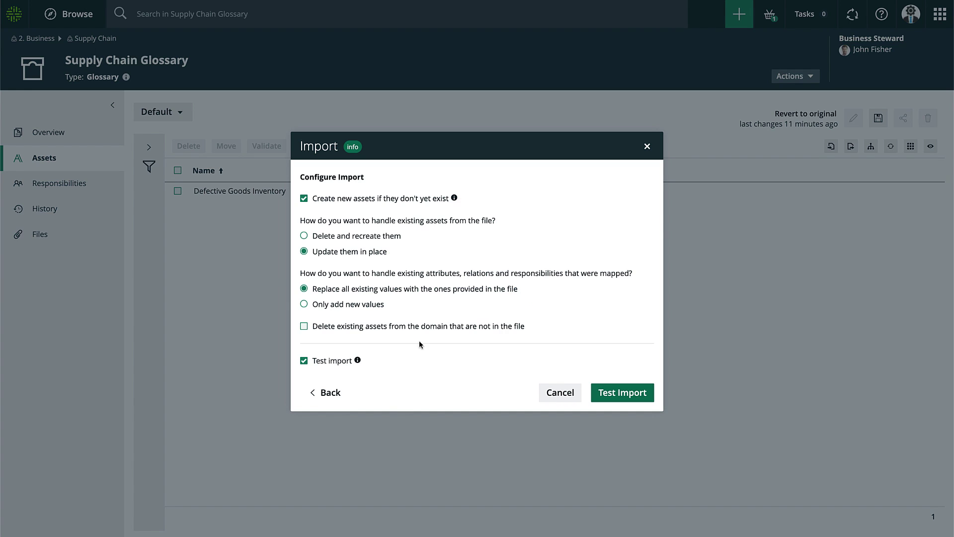
pyautogui.moveTo(393, 381); pyautogui.dragTo(359, 368)
pyautogui.click(633, 393)
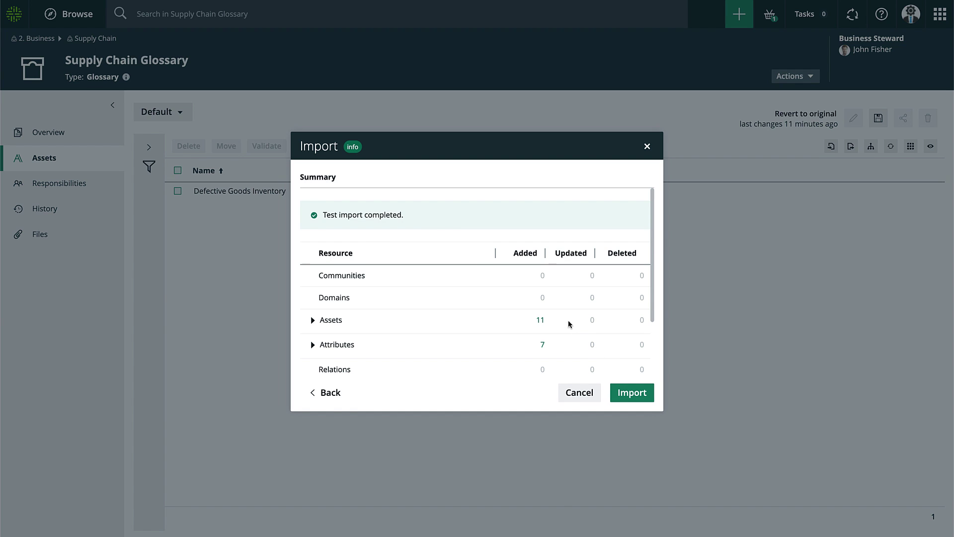
pyautogui.click(632, 393)
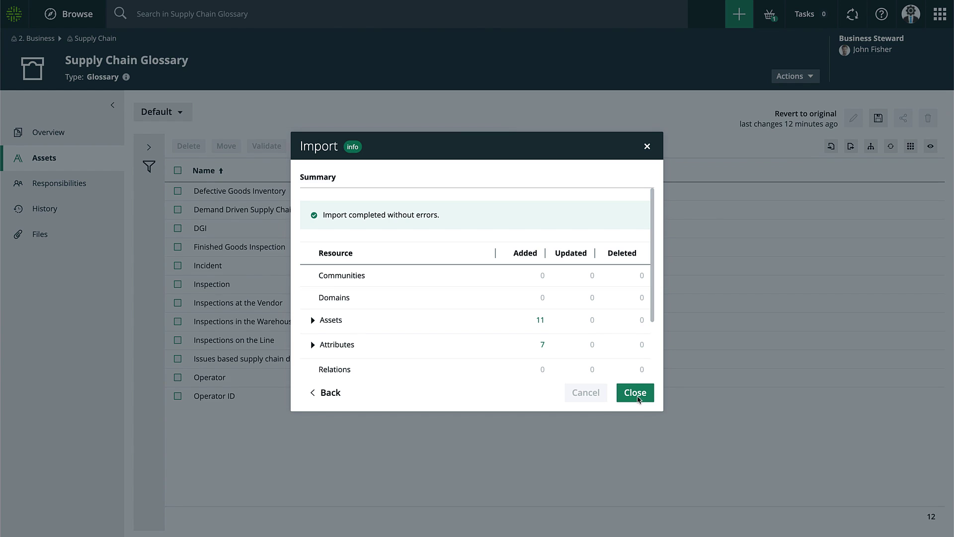
# Close the import summary to view the 12-asset table including the DGI acronym.
pyautogui.click(637, 394)
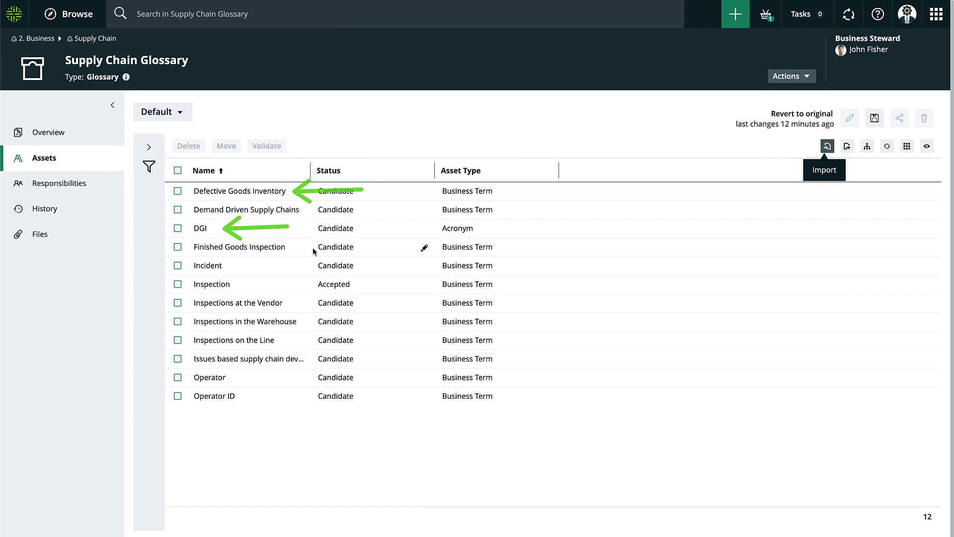
# Add a 'has acronym' relation characteristic to Defective Goods Inventory.
pyautogui.click(269, 192)
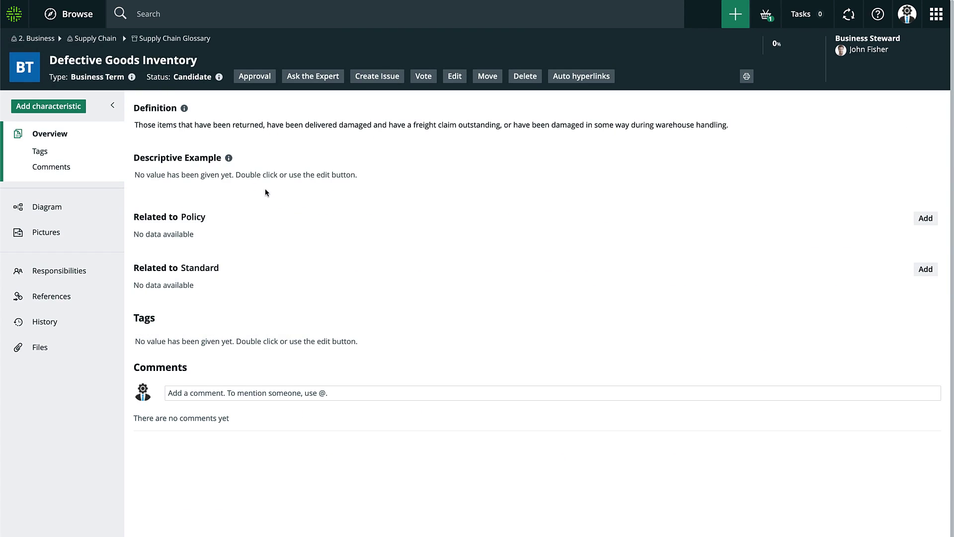
pyautogui.click(79, 109)
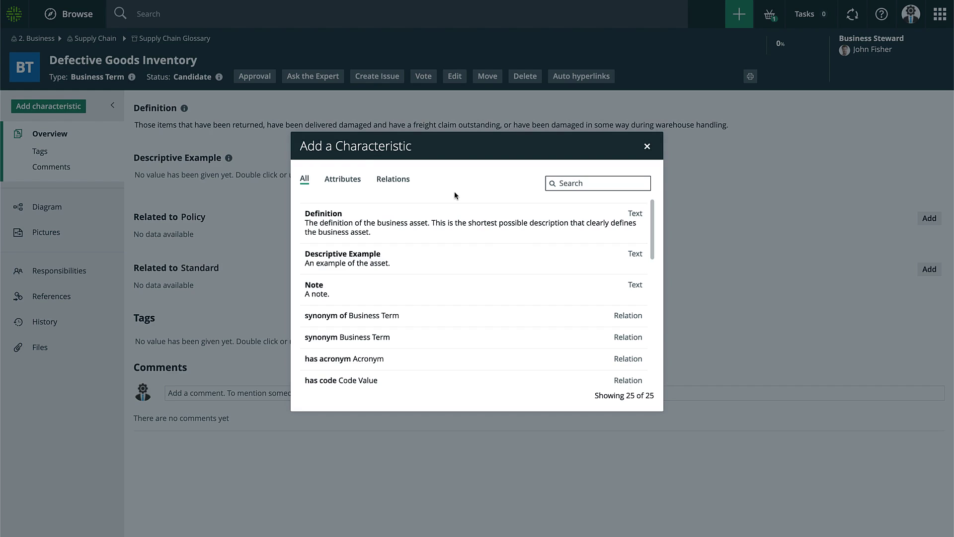
pyautogui.click(393, 179)
pyautogui.click(594, 182)
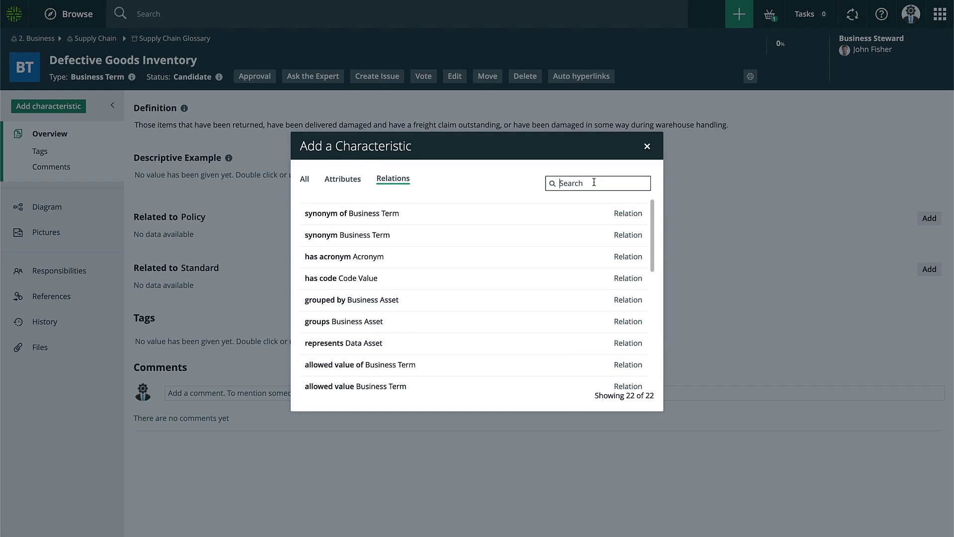
pyautogui.write('acro')
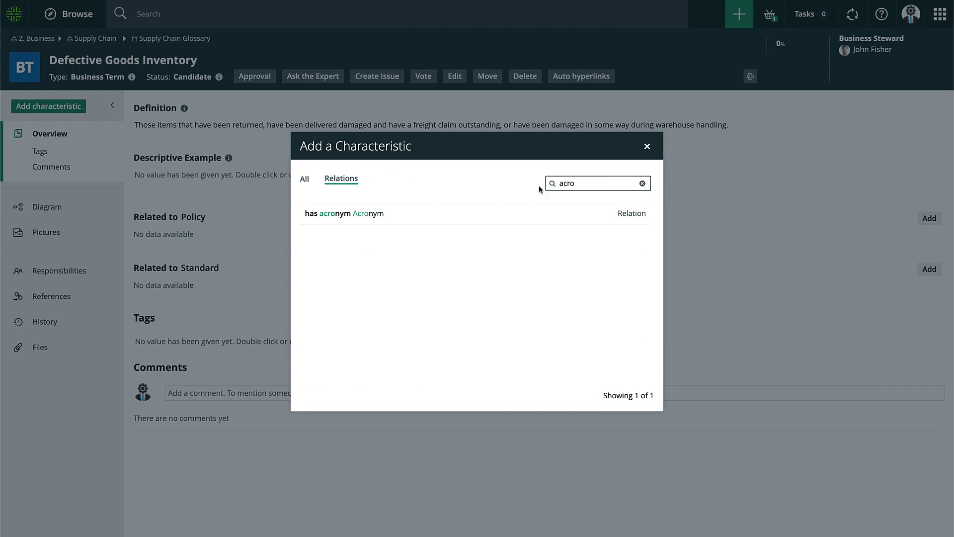
pyautogui.click(363, 218)
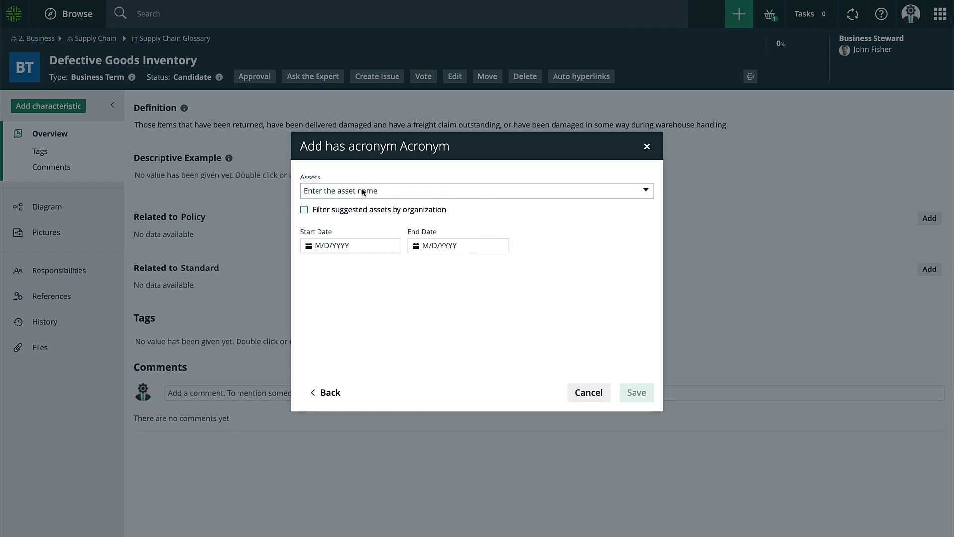
# Select DGI as the related acronym, save, and return to the glossary list.
pyautogui.click(363, 192)
pyautogui.write('dgi')
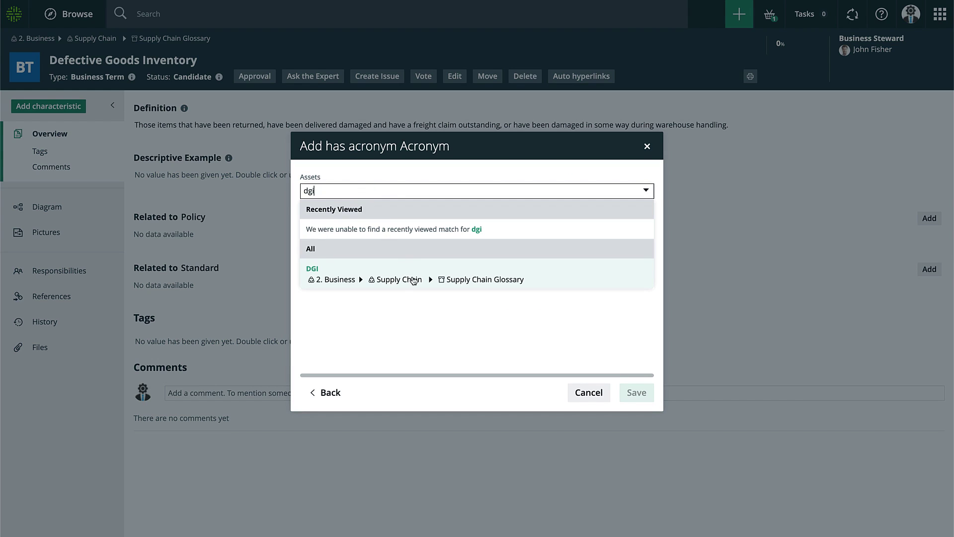
pyautogui.click(413, 280)
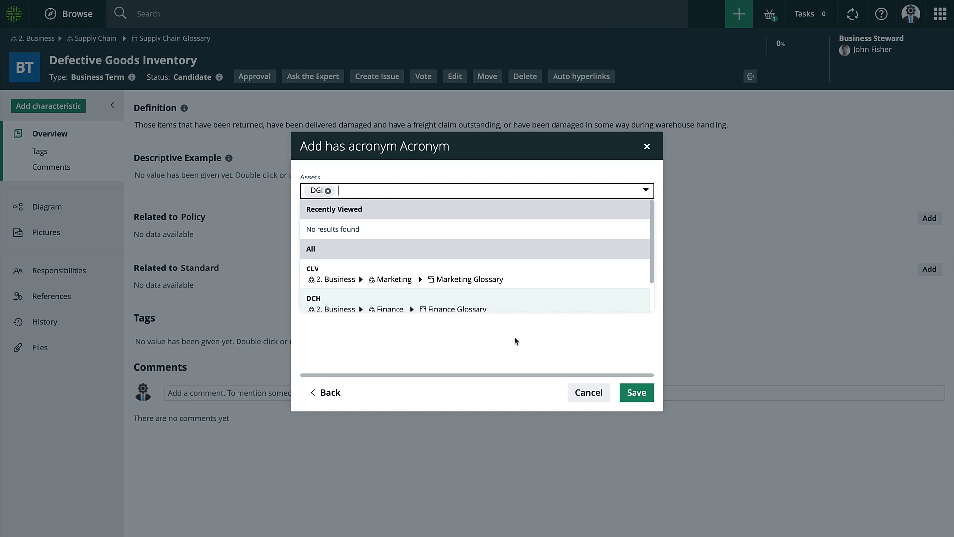
pyautogui.click(515, 336)
pyautogui.click(637, 392)
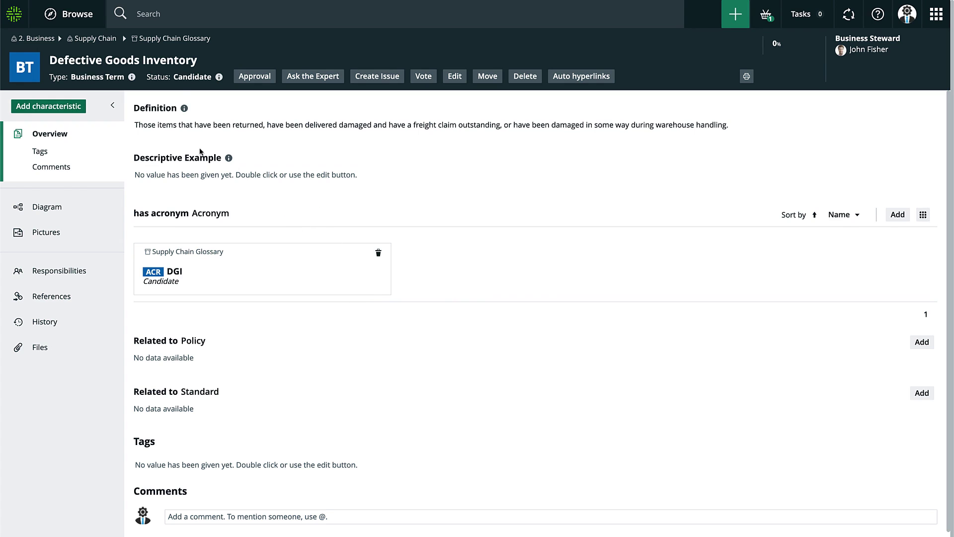
pyautogui.click(174, 39)
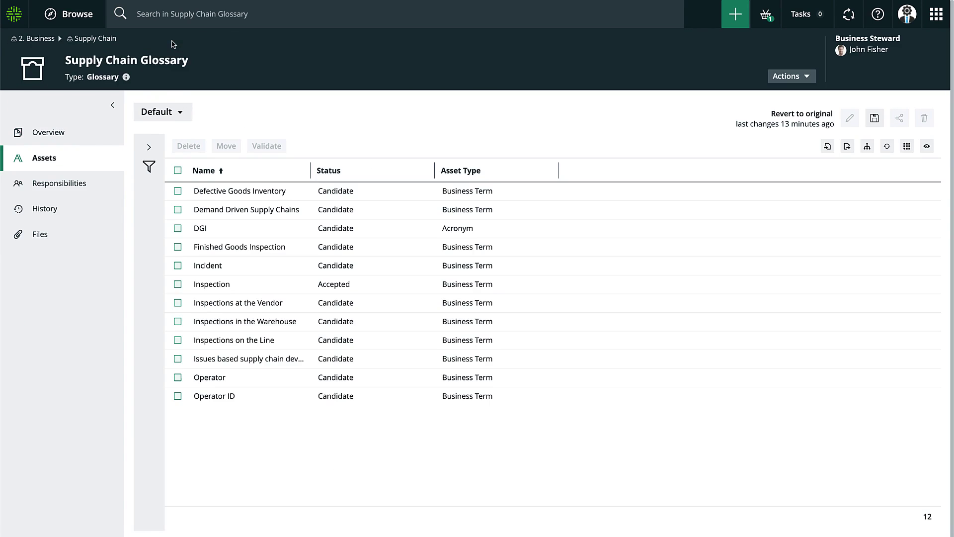